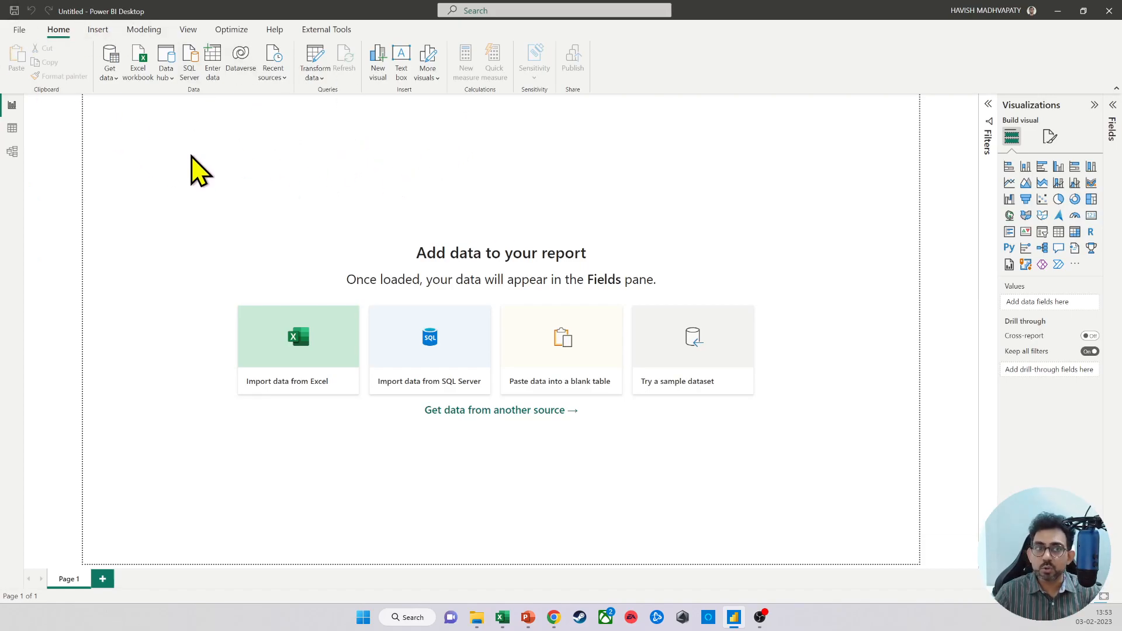
Step: Save the report to the Desktop under the file name "Solution from Video - Section 002"
key("ctrl+s")
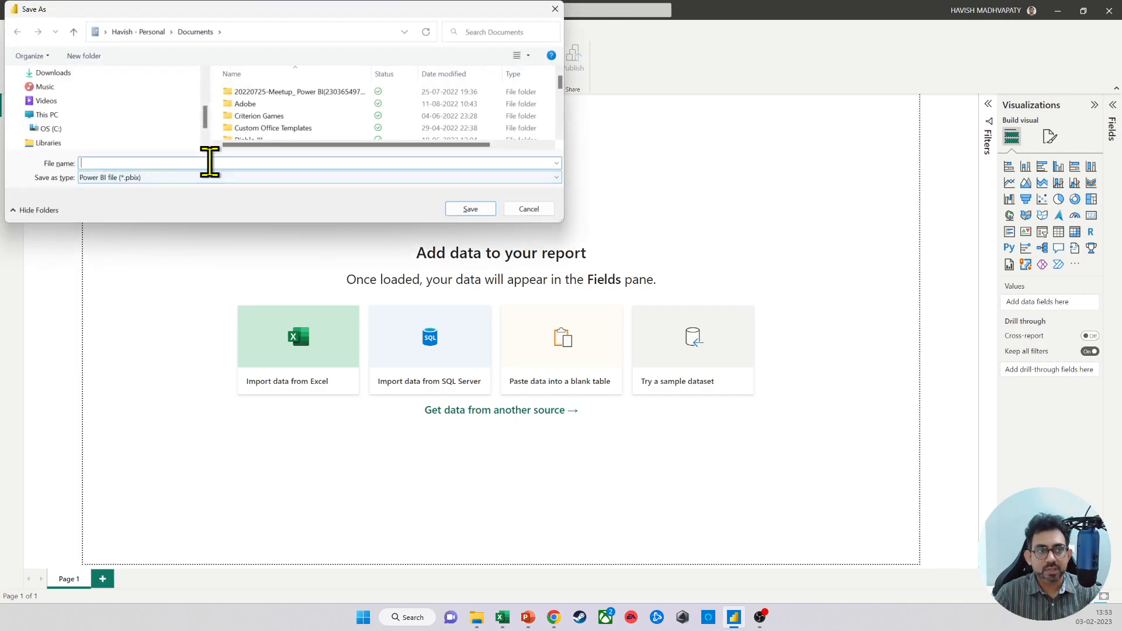
type("Solution from Video - Section 001")
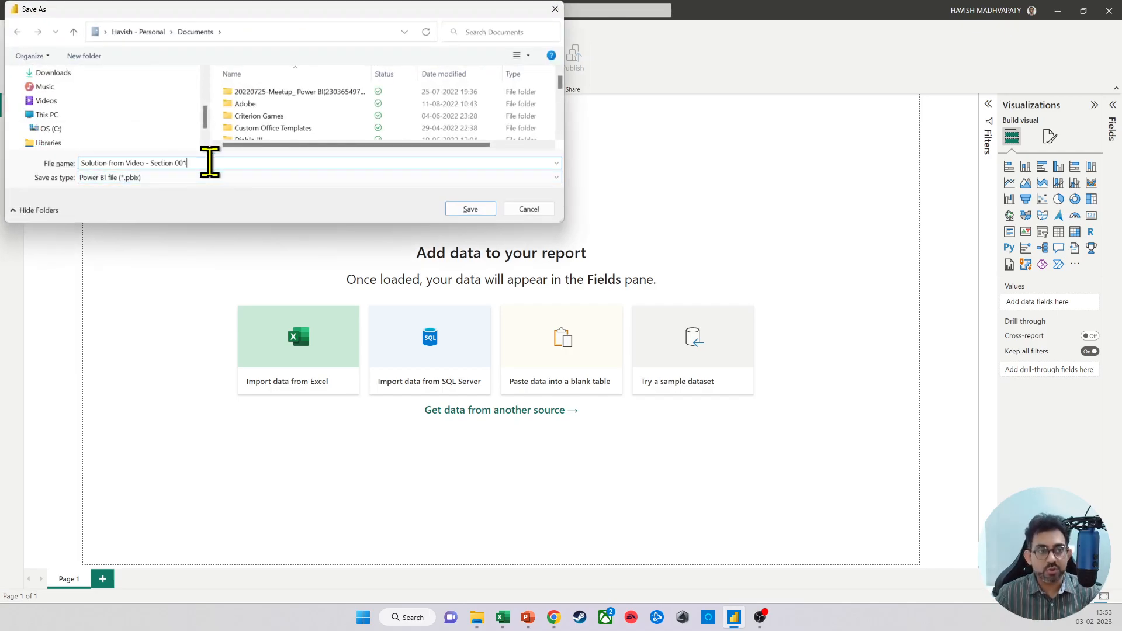
key("BackSpace")
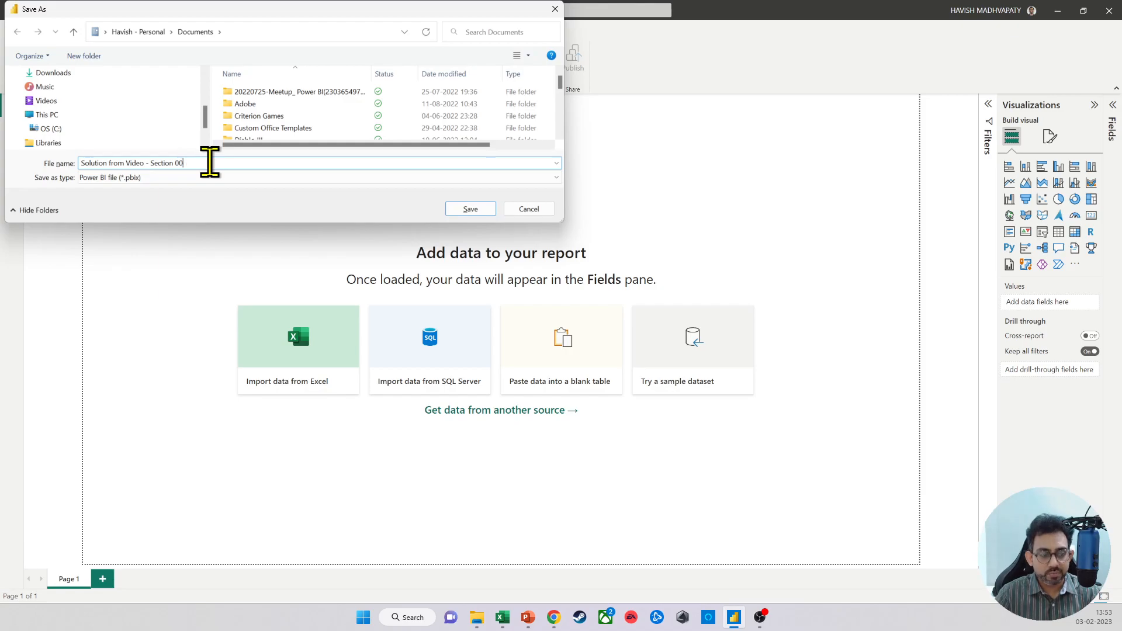
type("2")
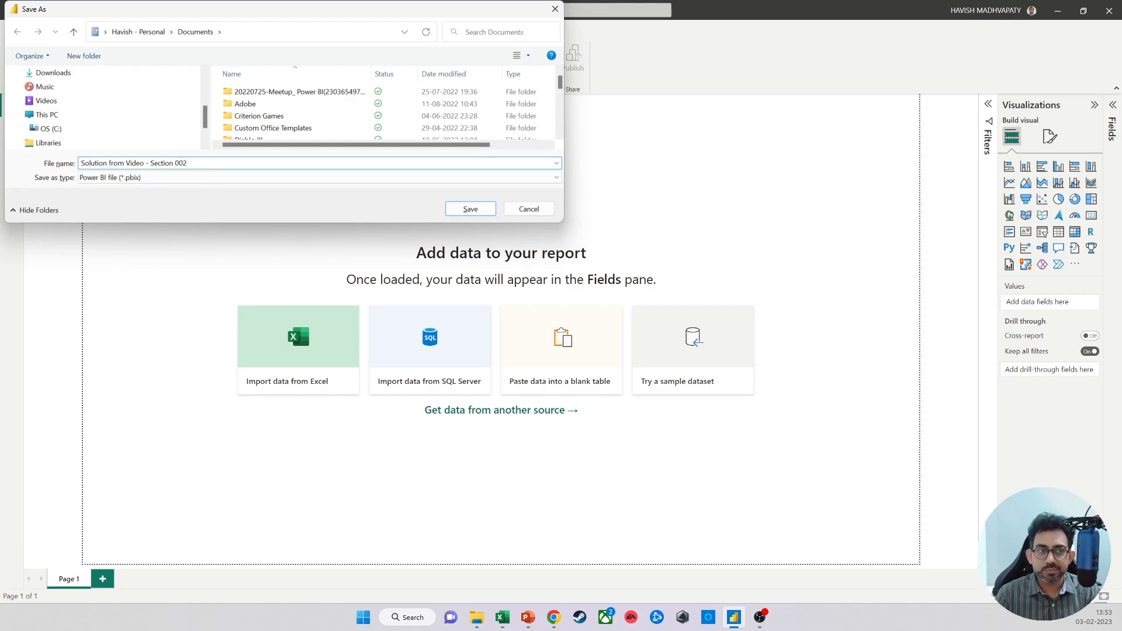
scroll(120, 138, "up", 5)
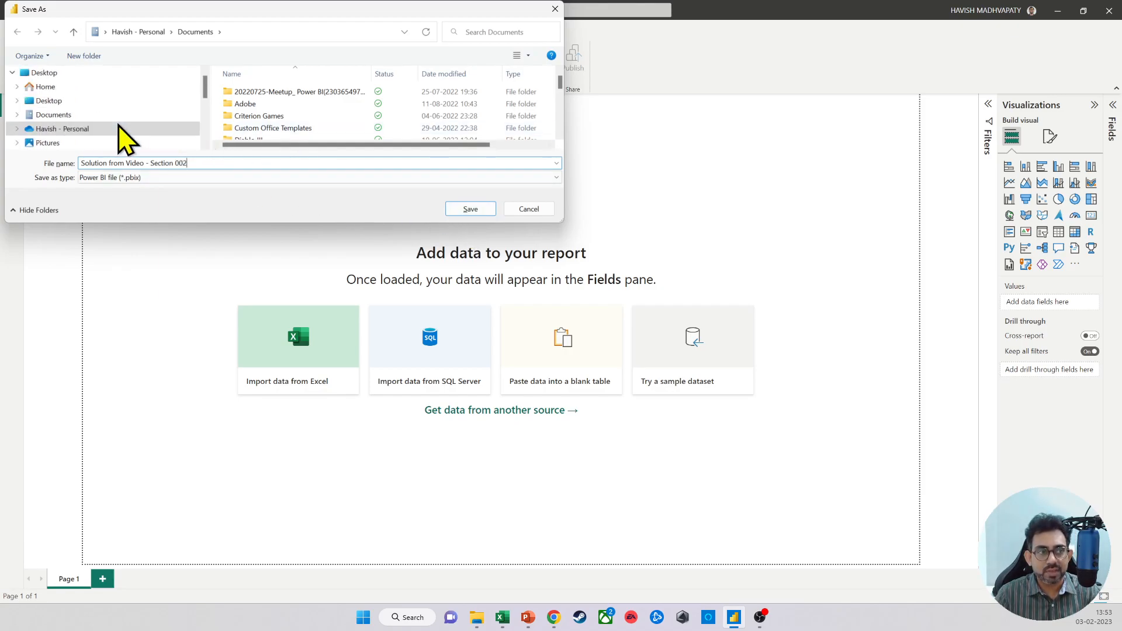
left_click(81, 73)
left_click(472, 209)
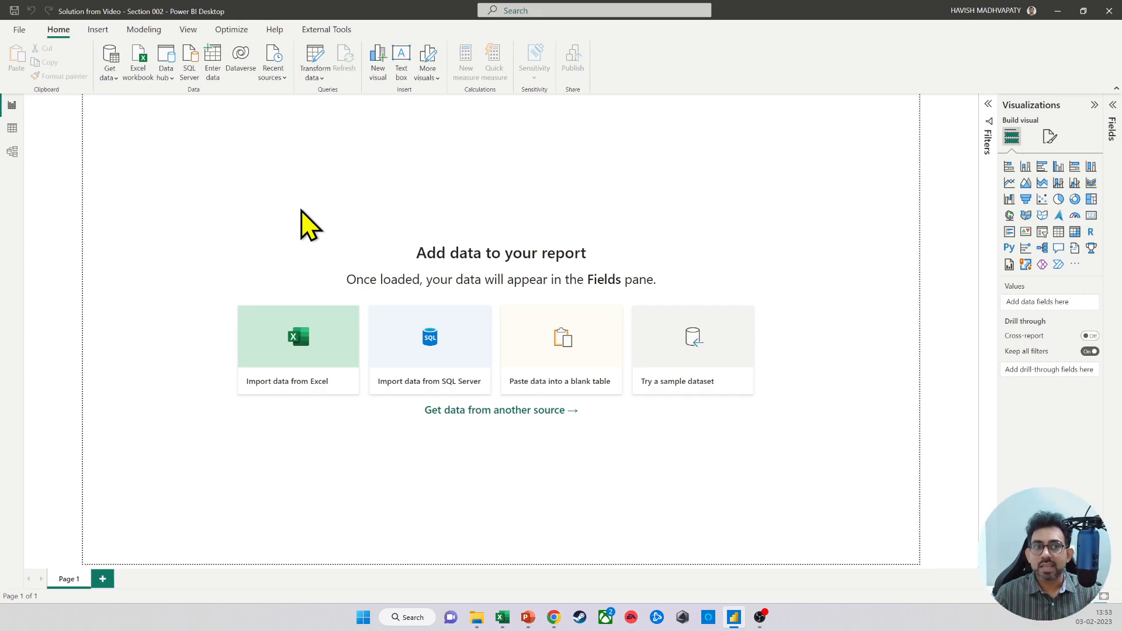
Step: Check the source files in File Explorer and start a data import in Power BI Desktop using the Folder connector
key("alt+Tab")
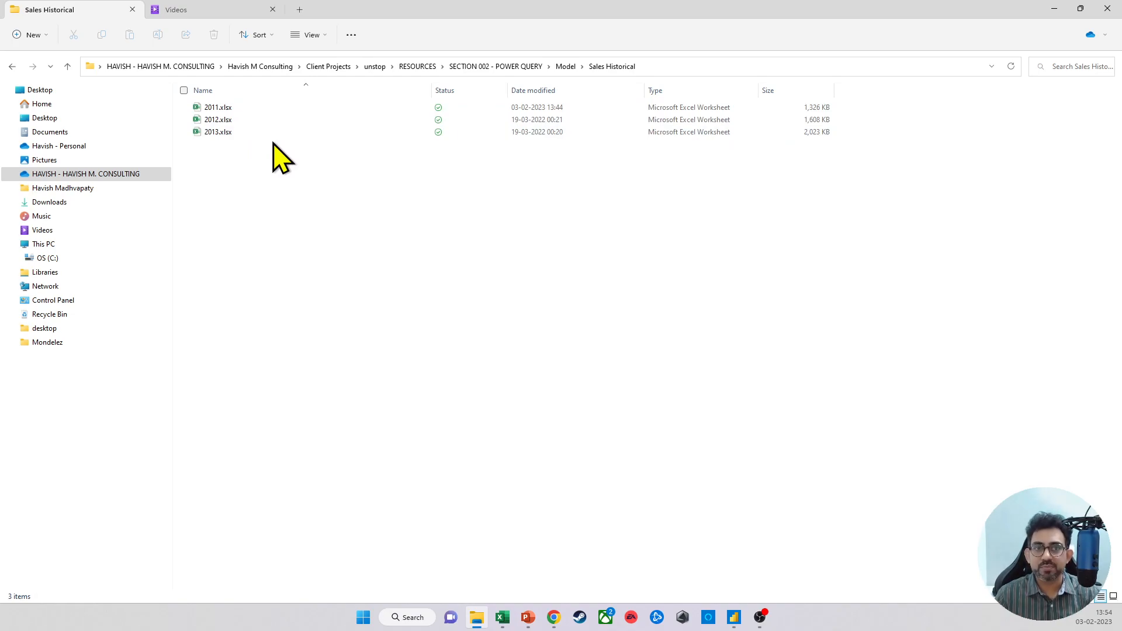
key("alt+Tab")
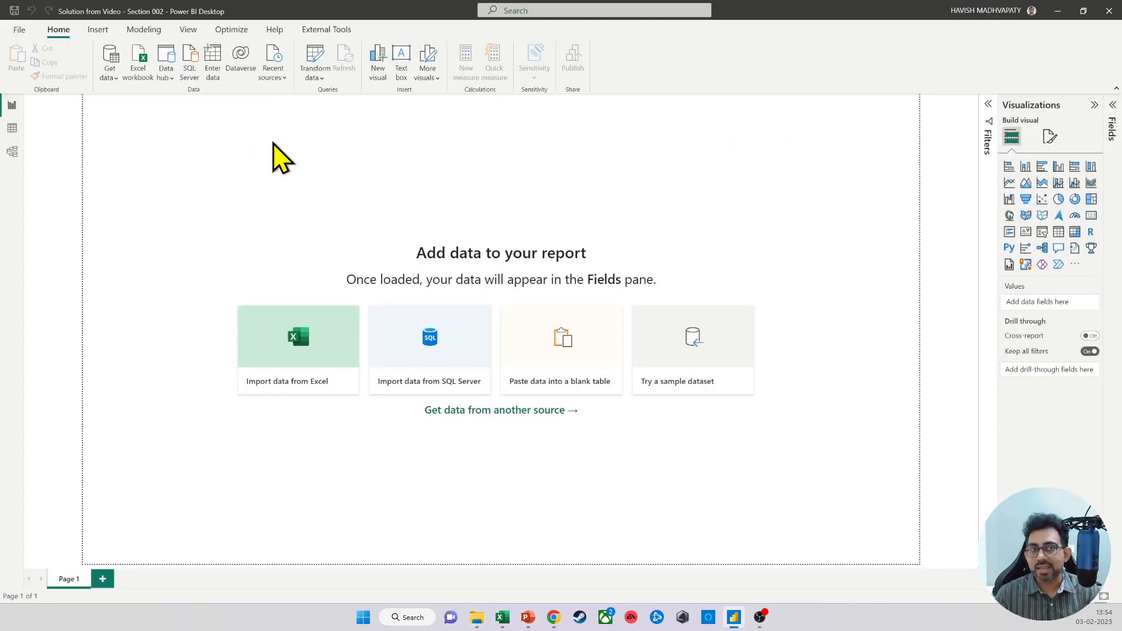
left_click(107, 53)
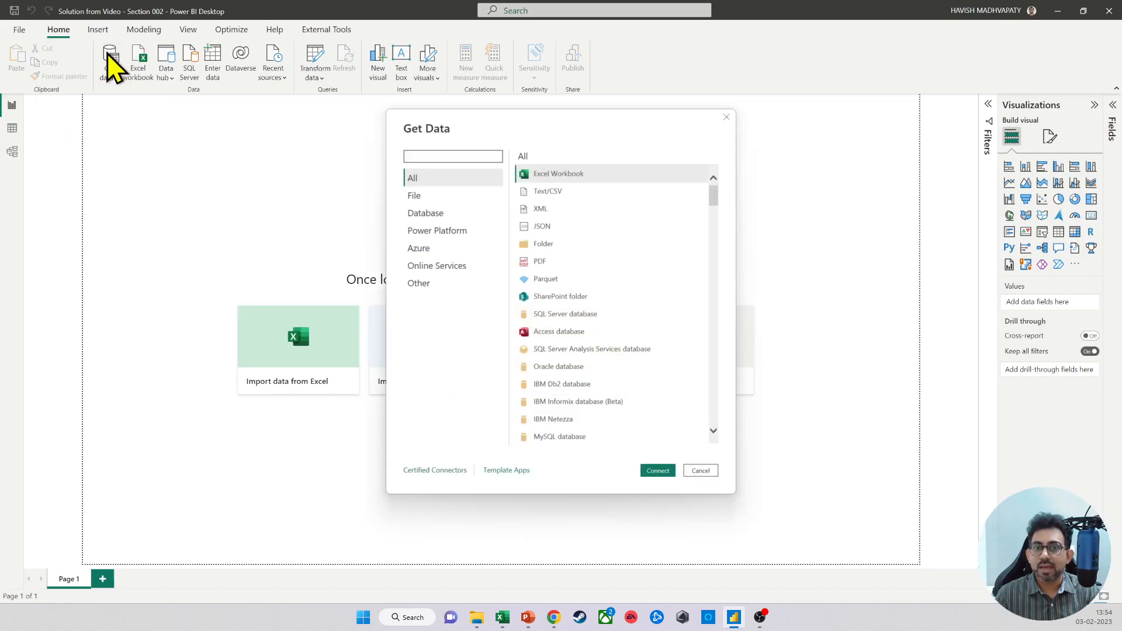
left_click(571, 244)
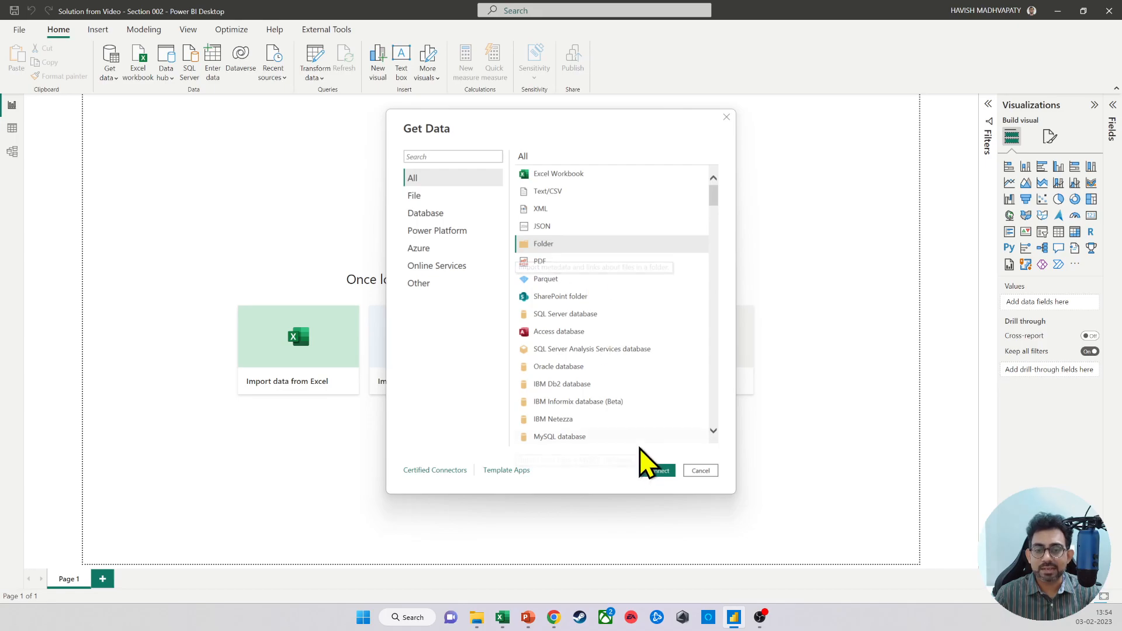
left_click(658, 471)
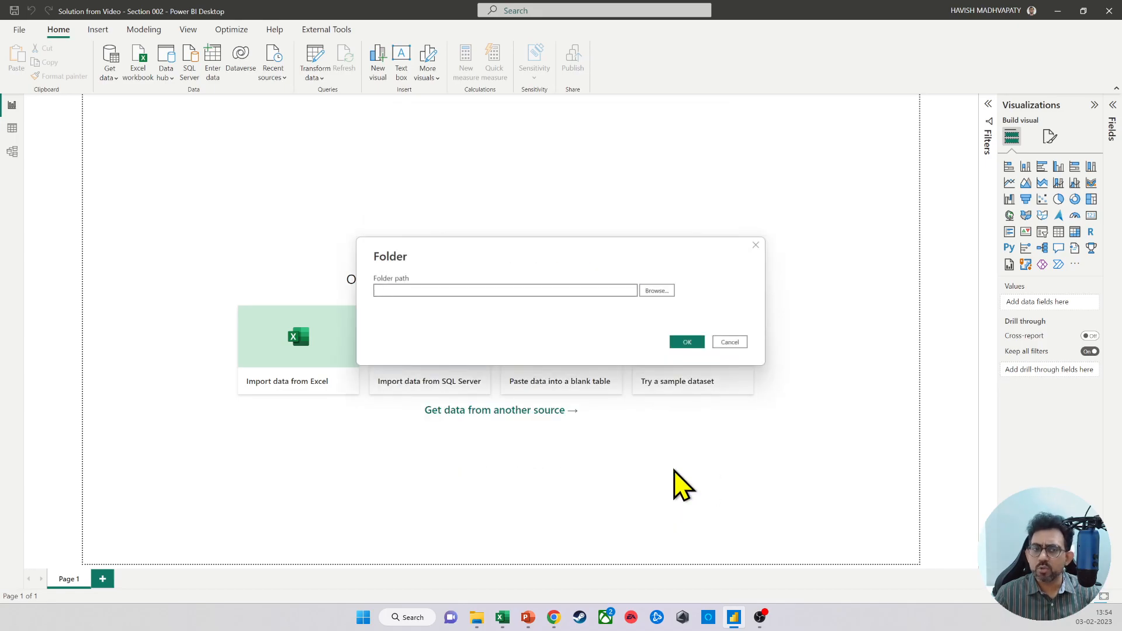
Step: Copy the Sales Historical folder's path from File Explorer and connect to it as the folder path in Power BI Desktop
left_click(659, 291)
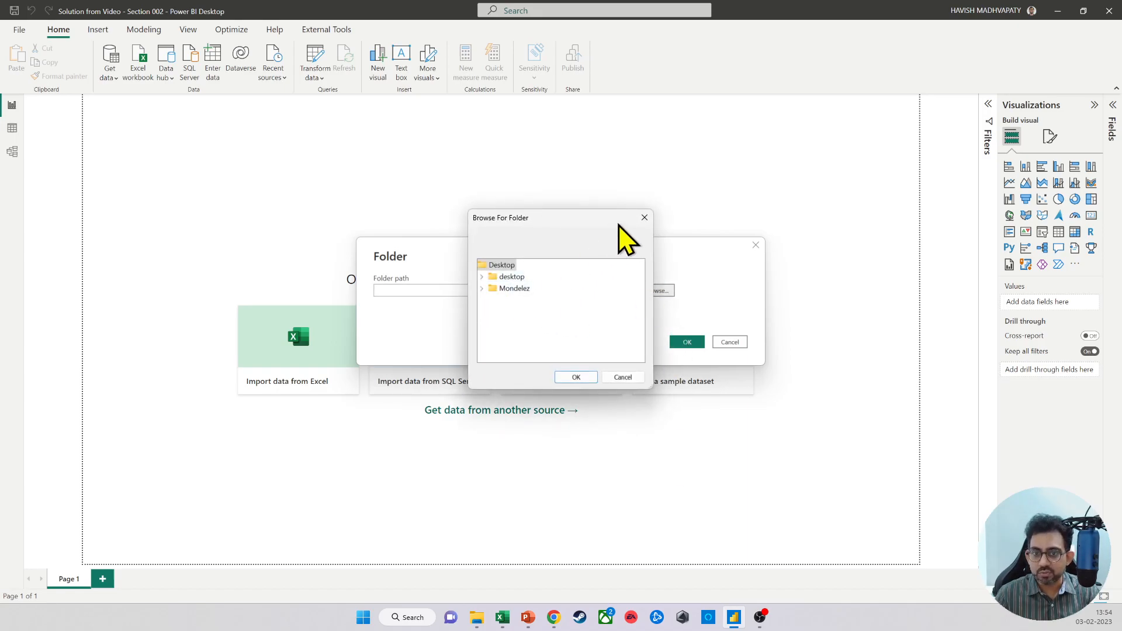
left_click(645, 218)
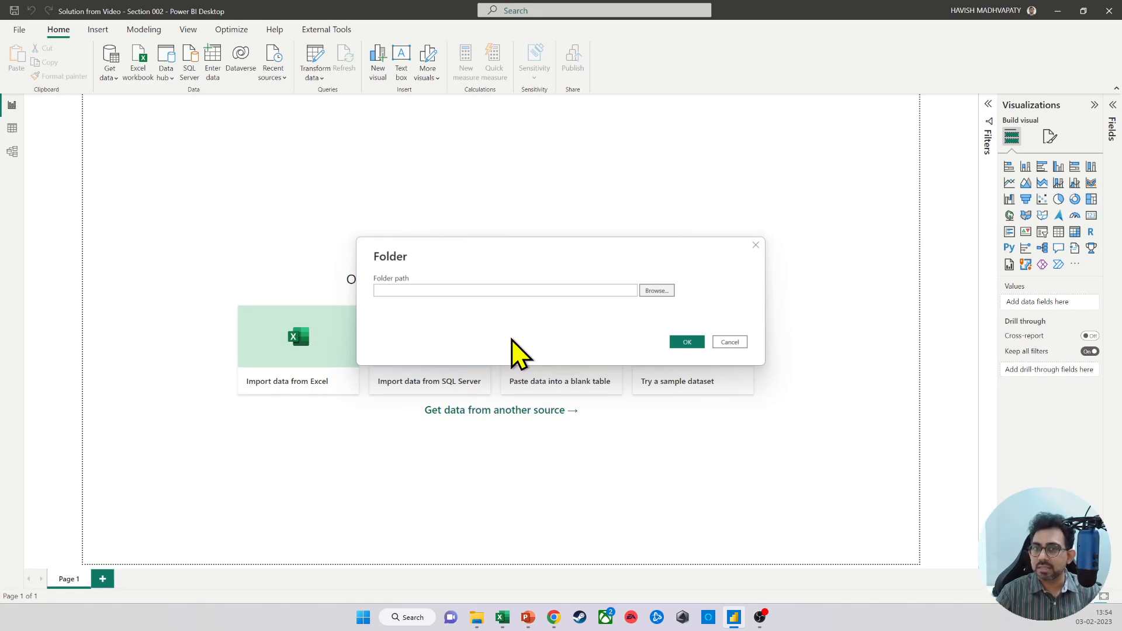
key("alt+Tab")
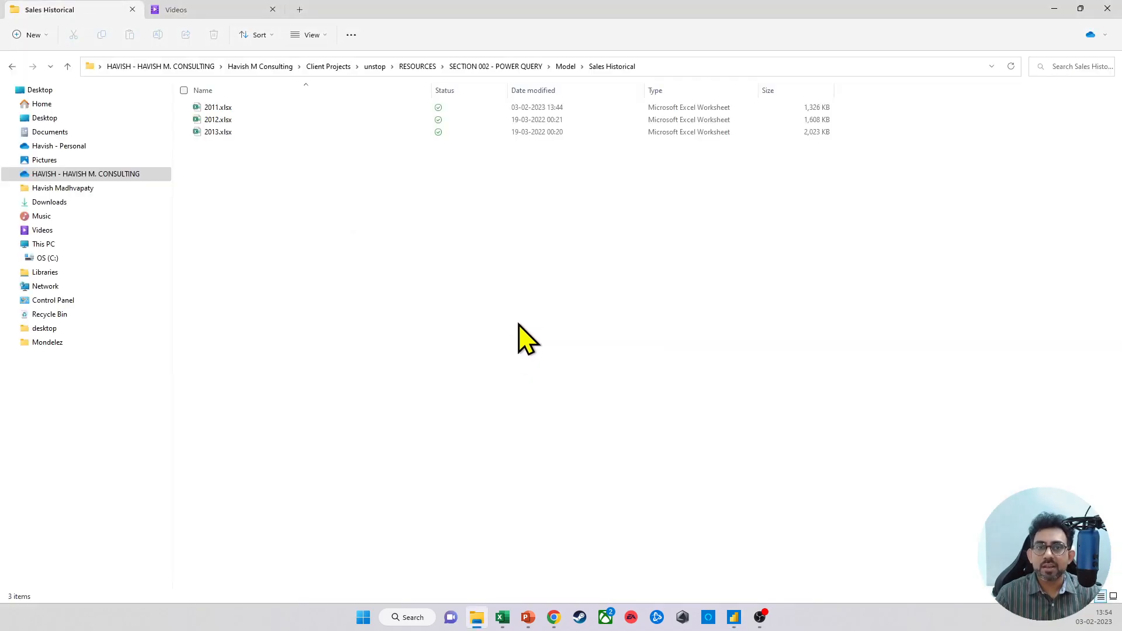
left_click(687, 67)
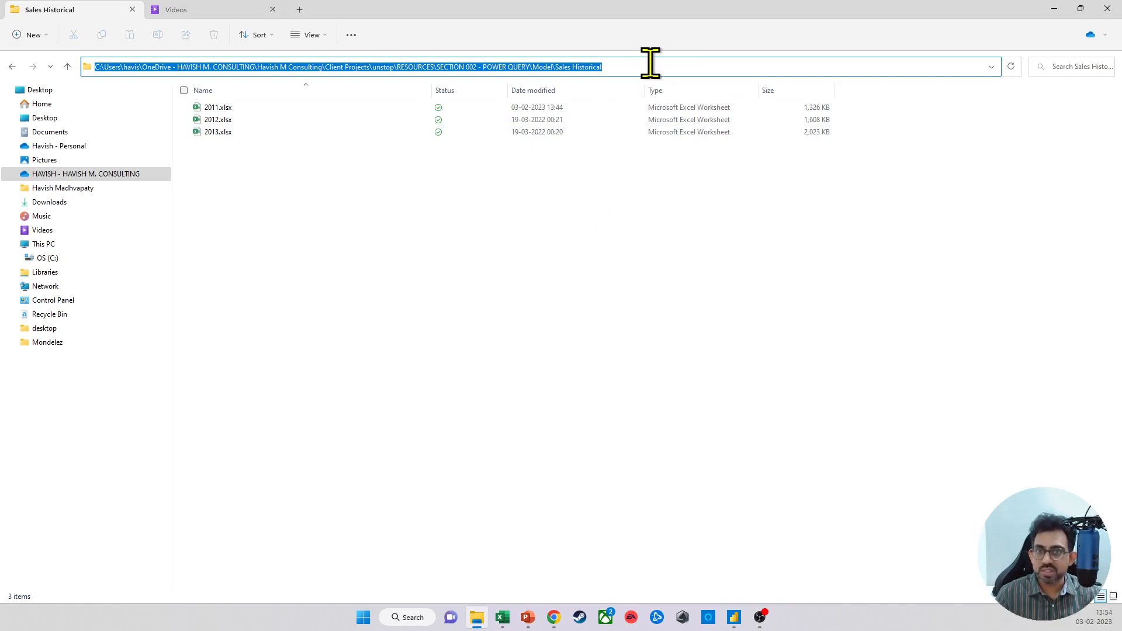
key("alt+Tab")
left_click(435, 290)
key("ctrl+v")
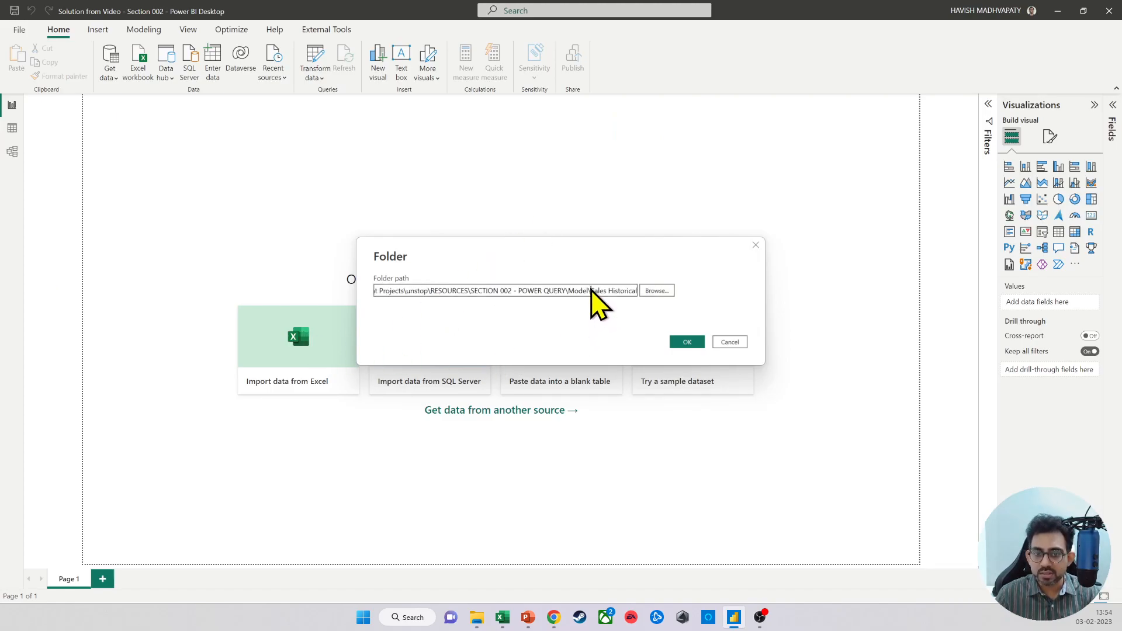
left_click_drag(590, 291, 658, 292)
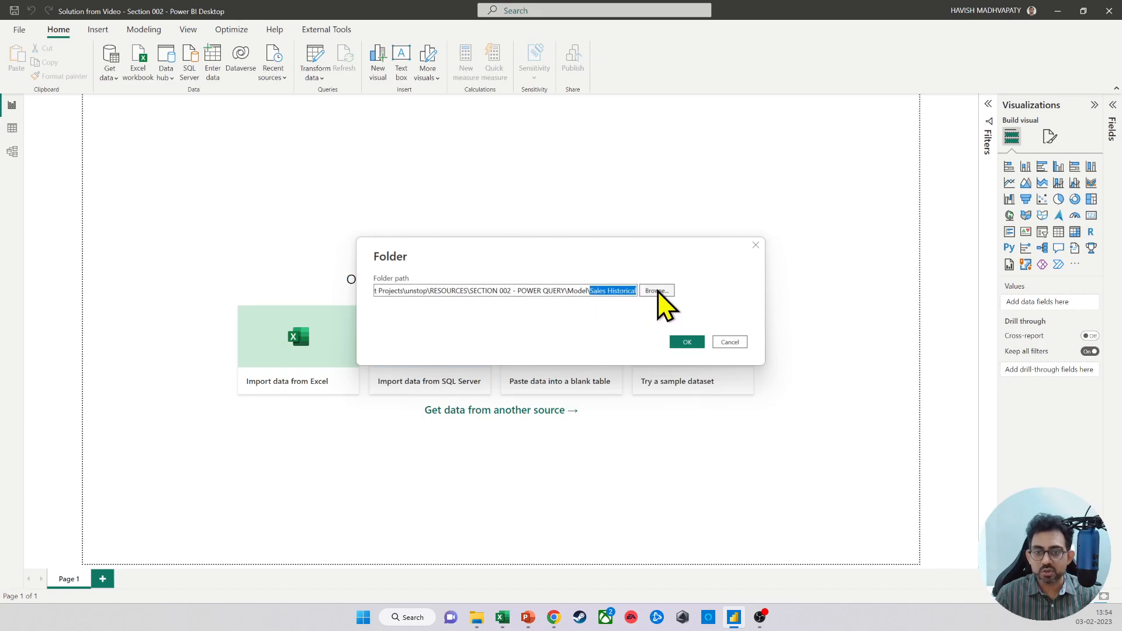
left_click(683, 341)
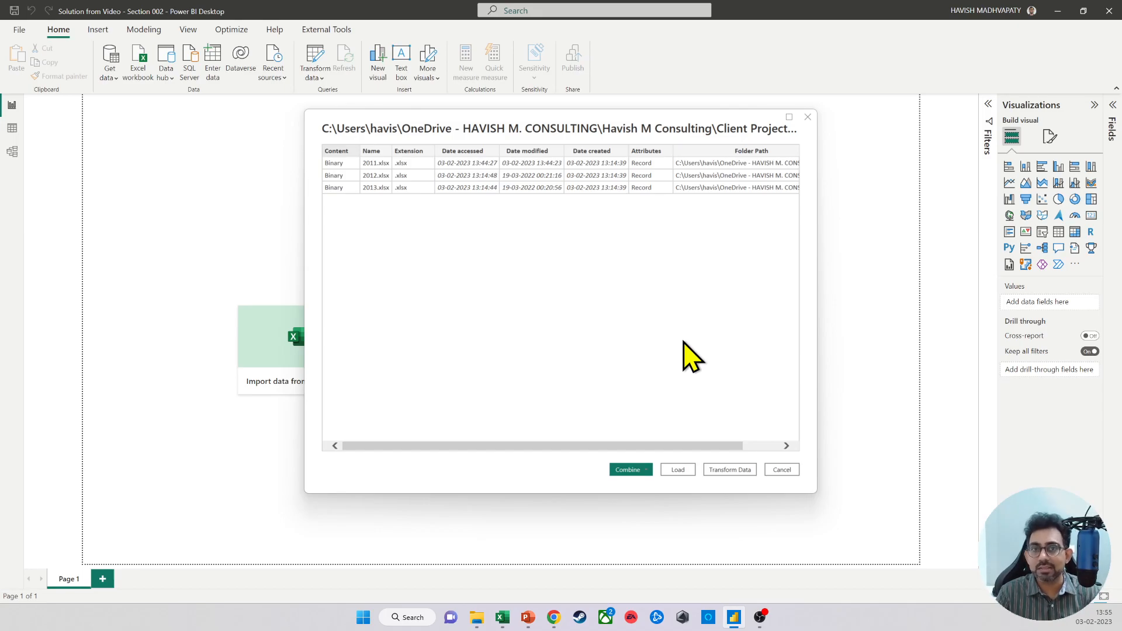
Step: Combine and transform the folder's files, extracting the Sales sheet with the first file as the sample
left_click(639, 474)
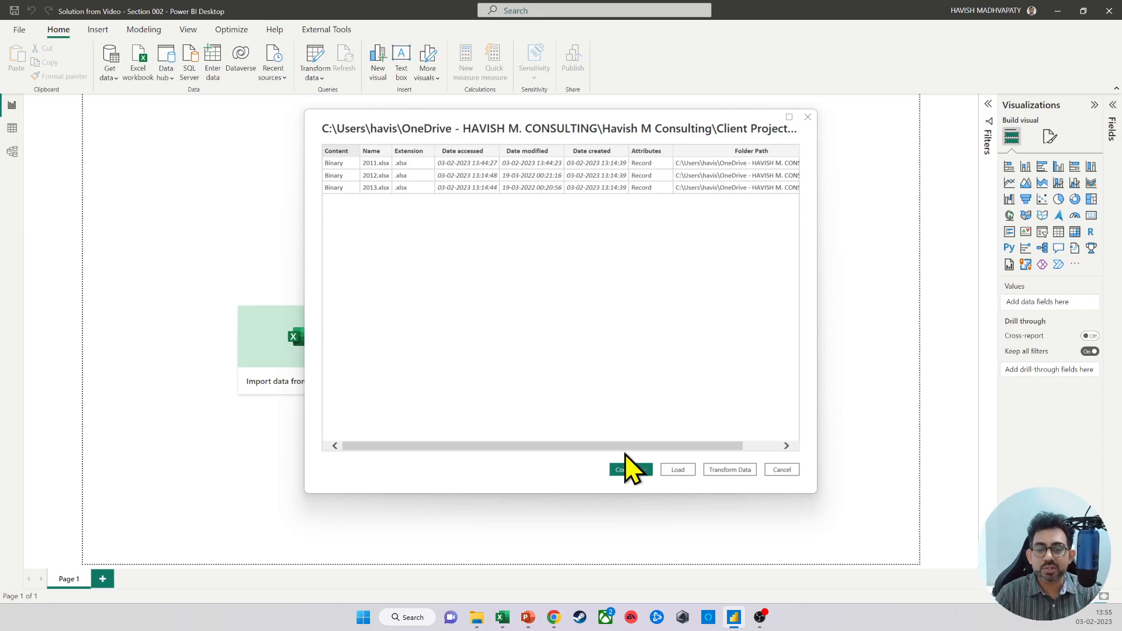
left_click(641, 471)
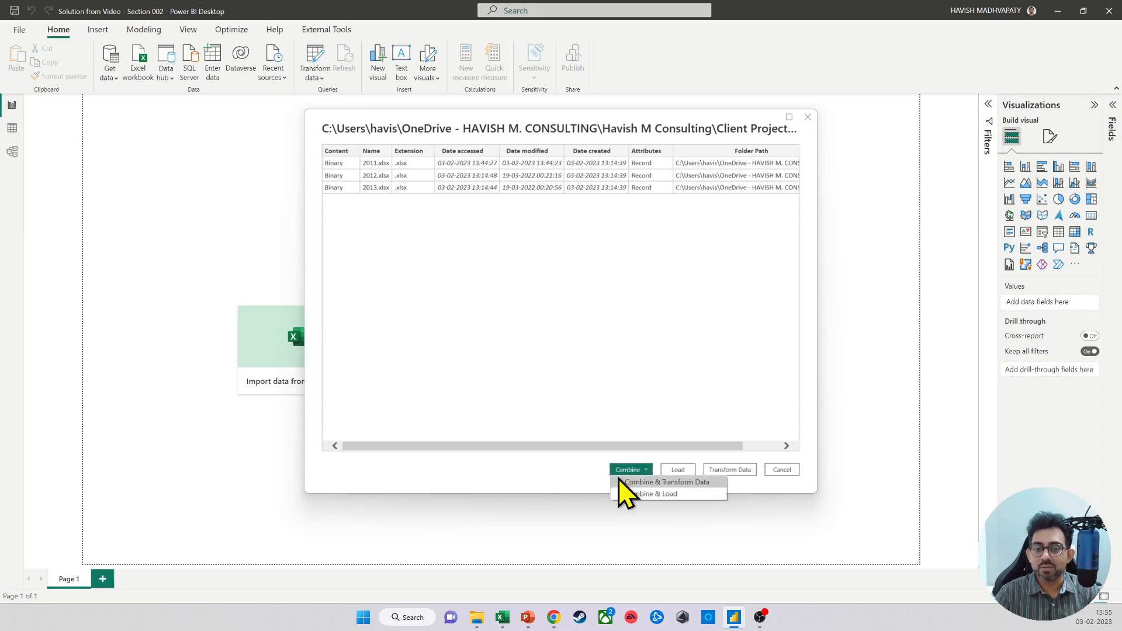
left_click(712, 483)
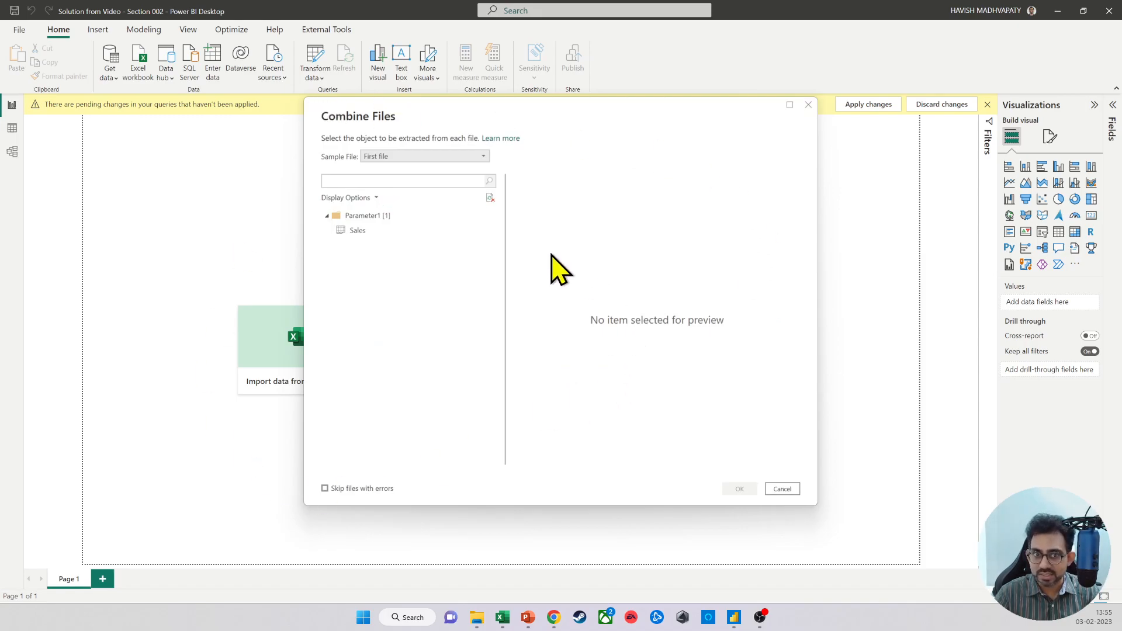
left_click(379, 232)
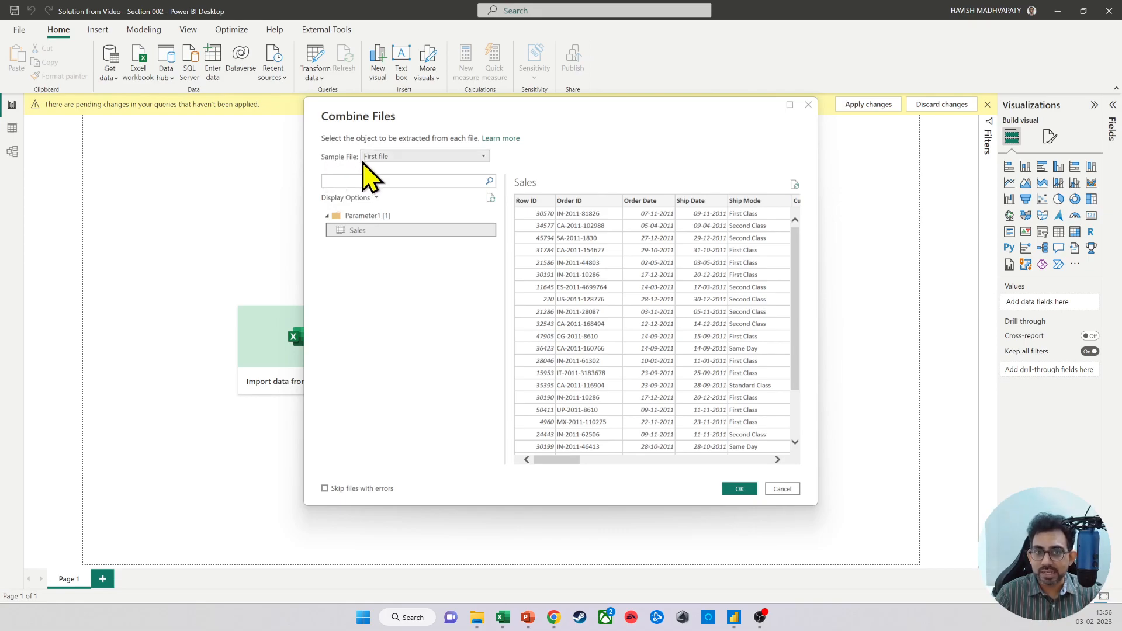
left_click(472, 156)
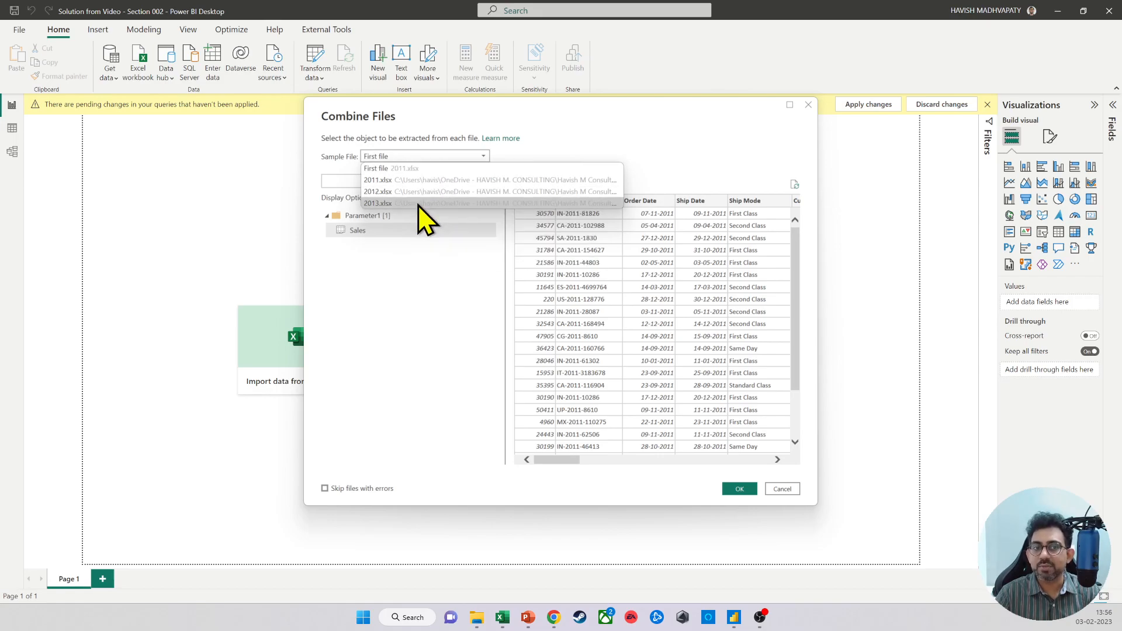
left_click(416, 273)
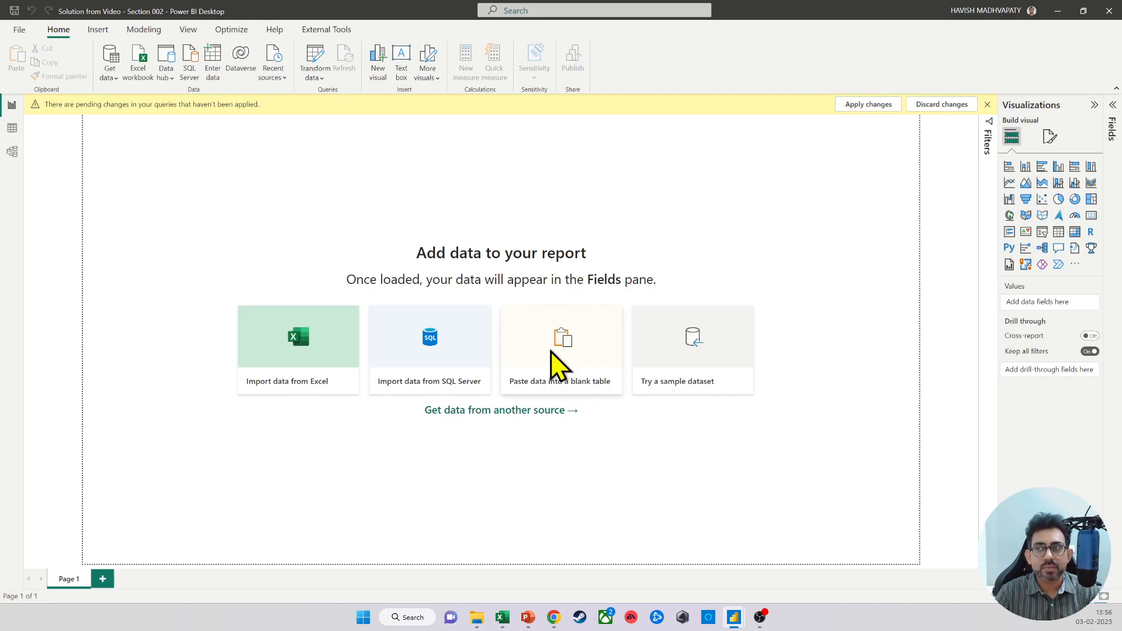
left_click_drag(351, 212, 551, 18)
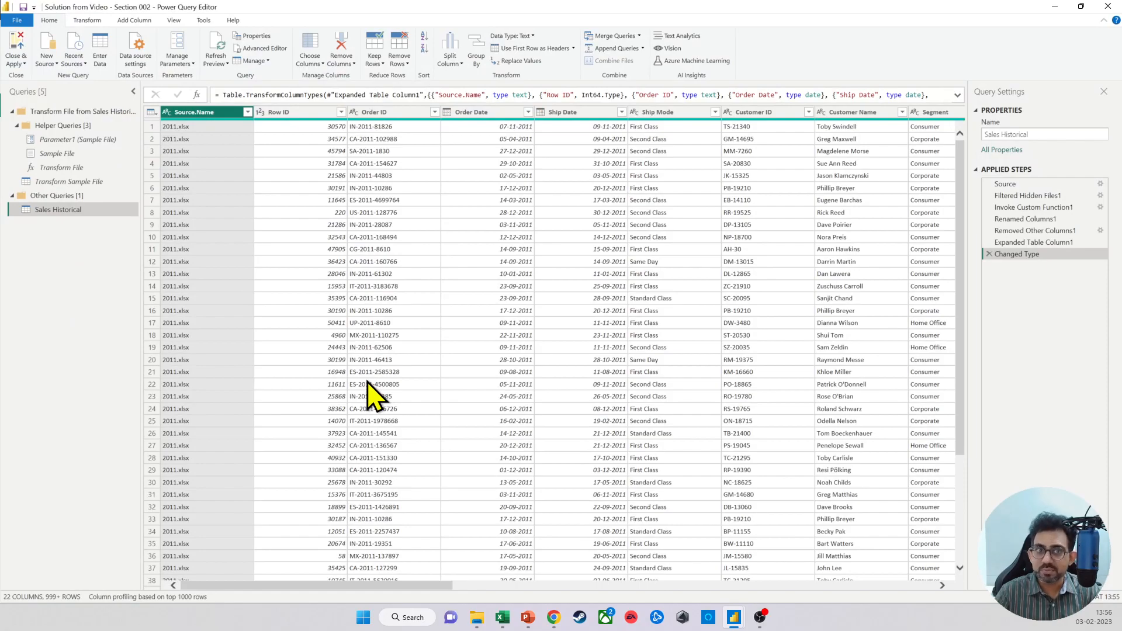
key("ctrl")
key("ctrl")
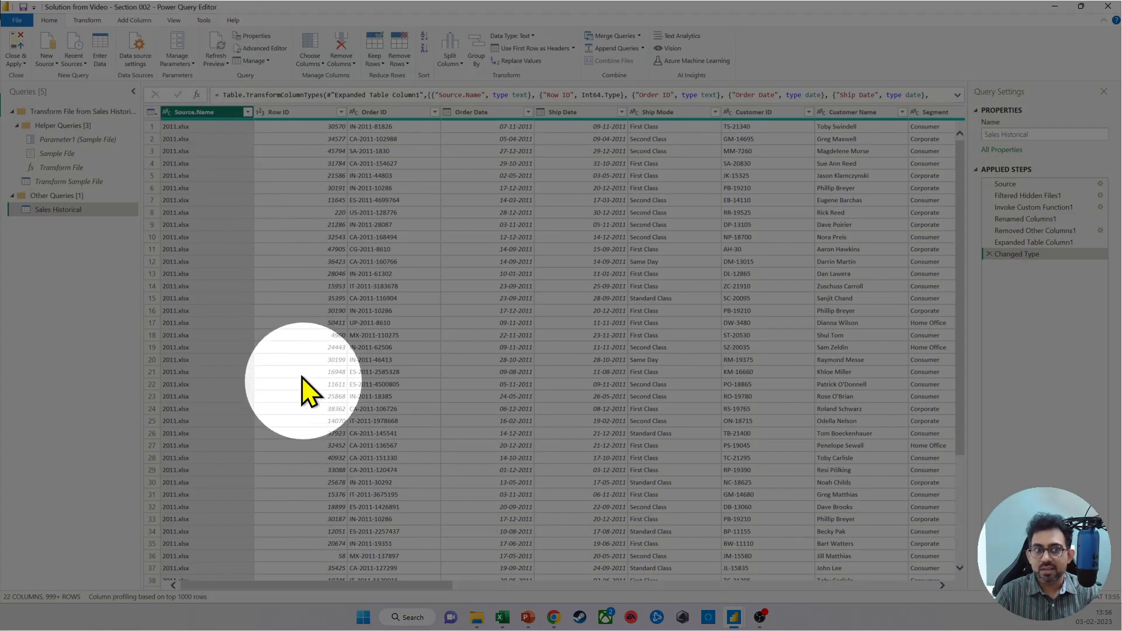
left_click(273, 291)
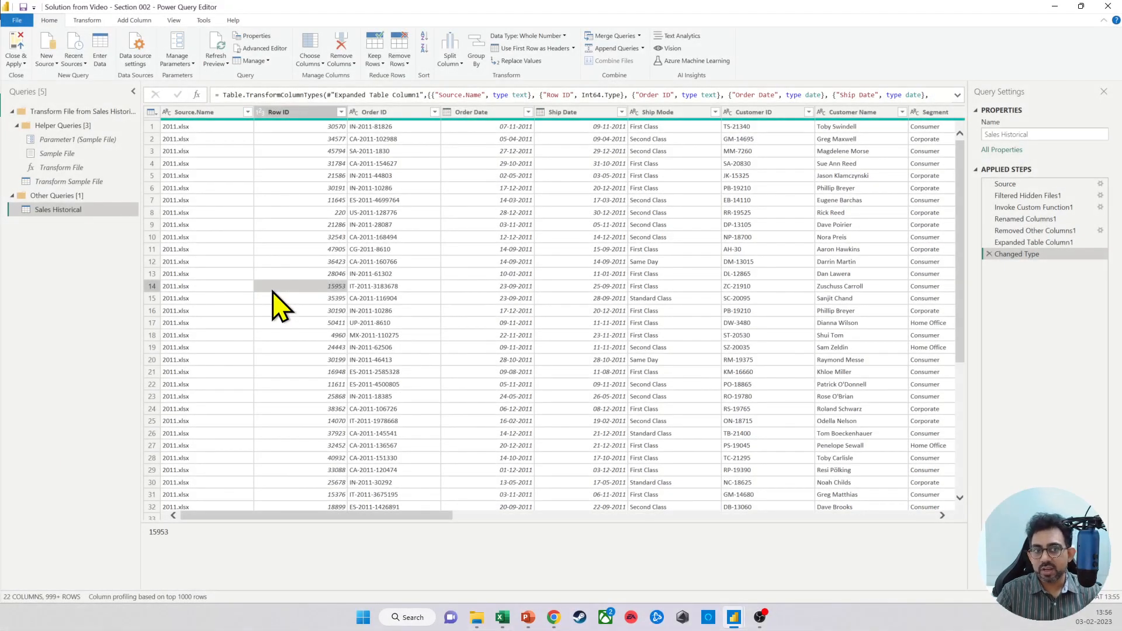
key("alt+Tab")
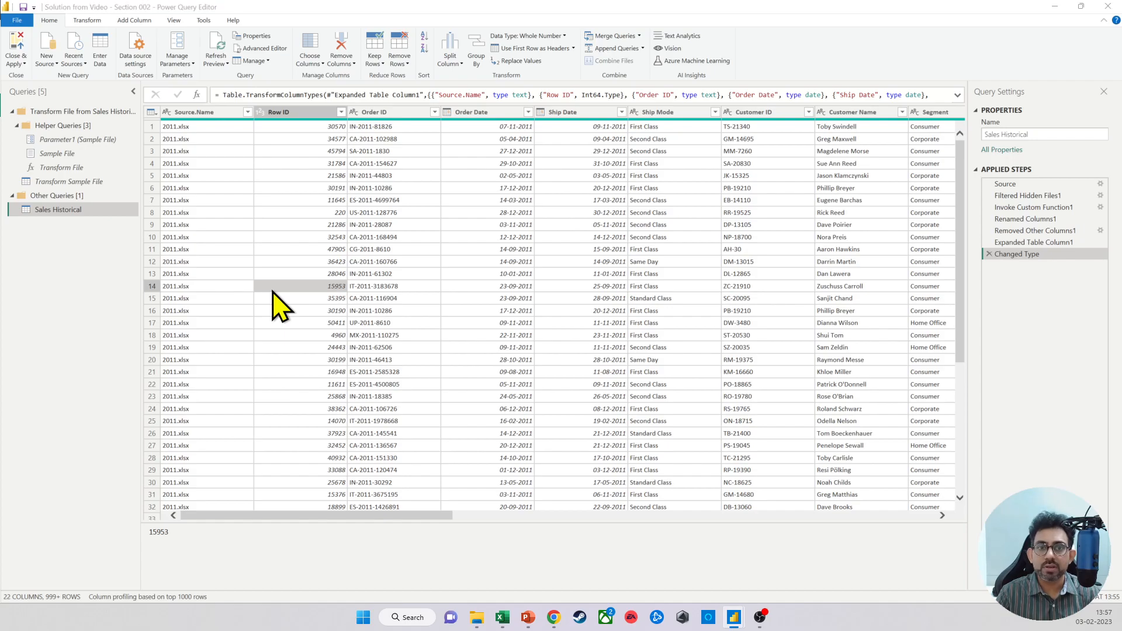
key("alt+Tab")
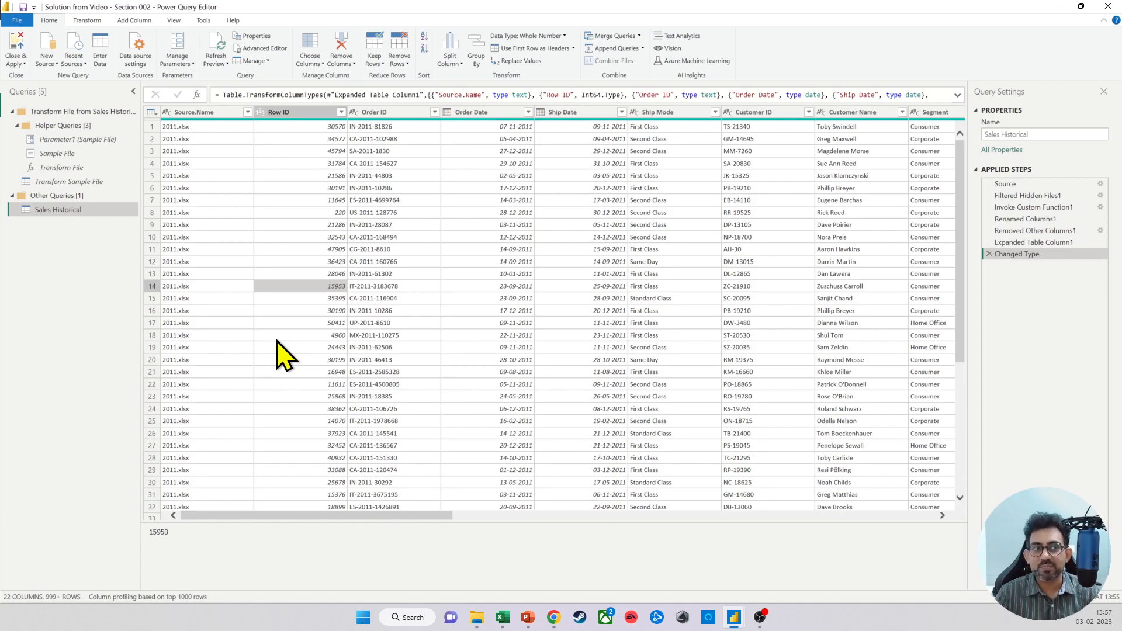
Step: Load the full list of file names in the Source.Name column's filter and close it without filtering
left_click(226, 112)
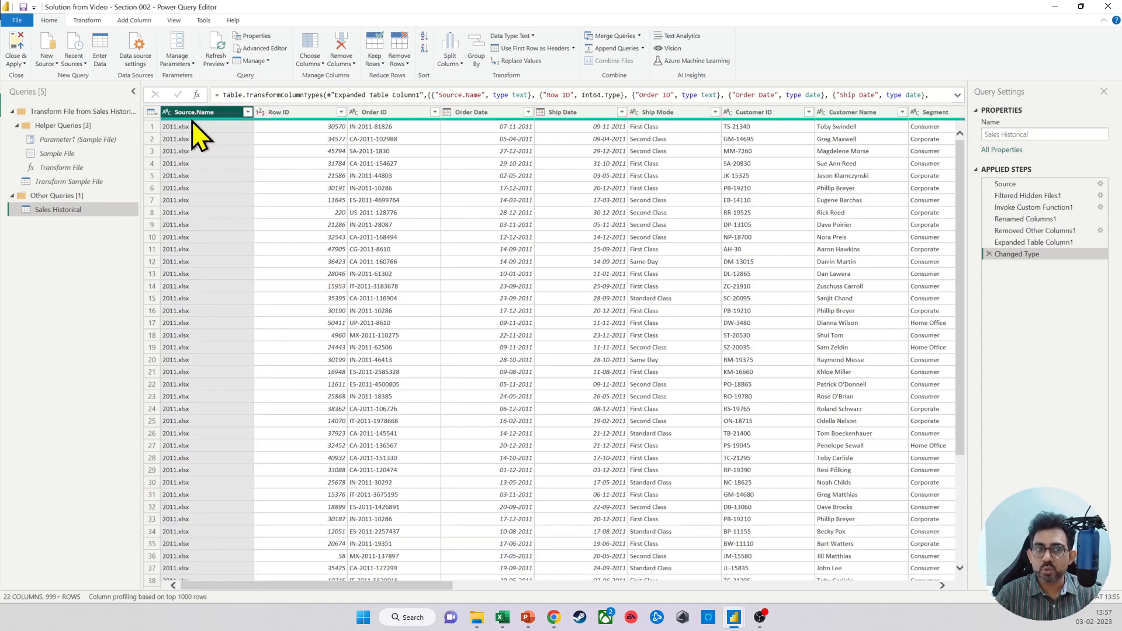
left_click(248, 112)
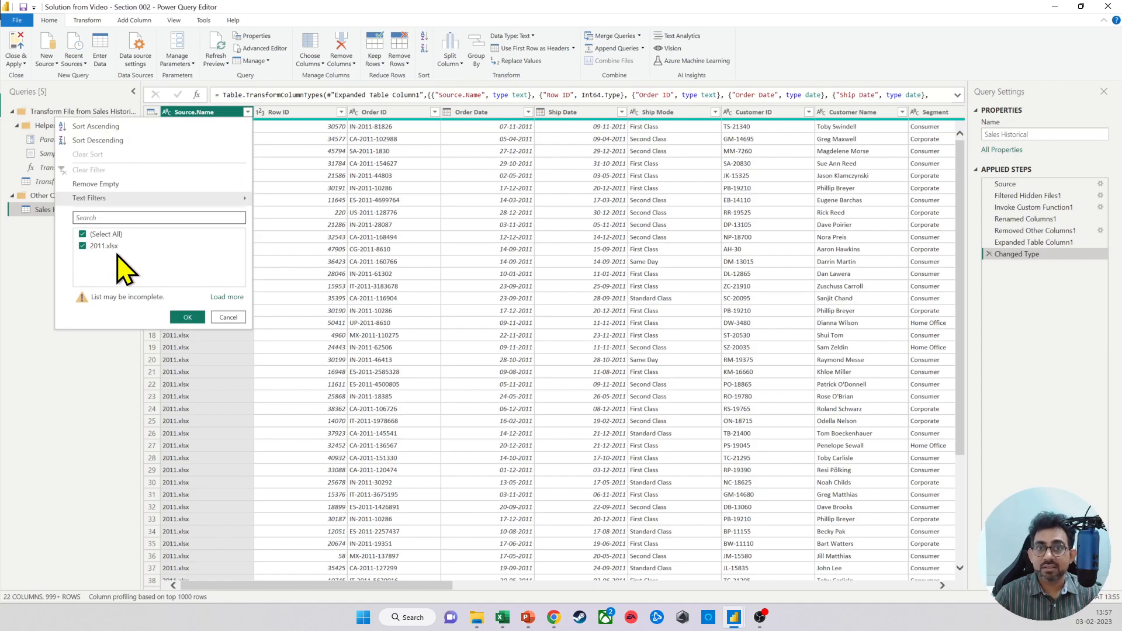
left_click(216, 297)
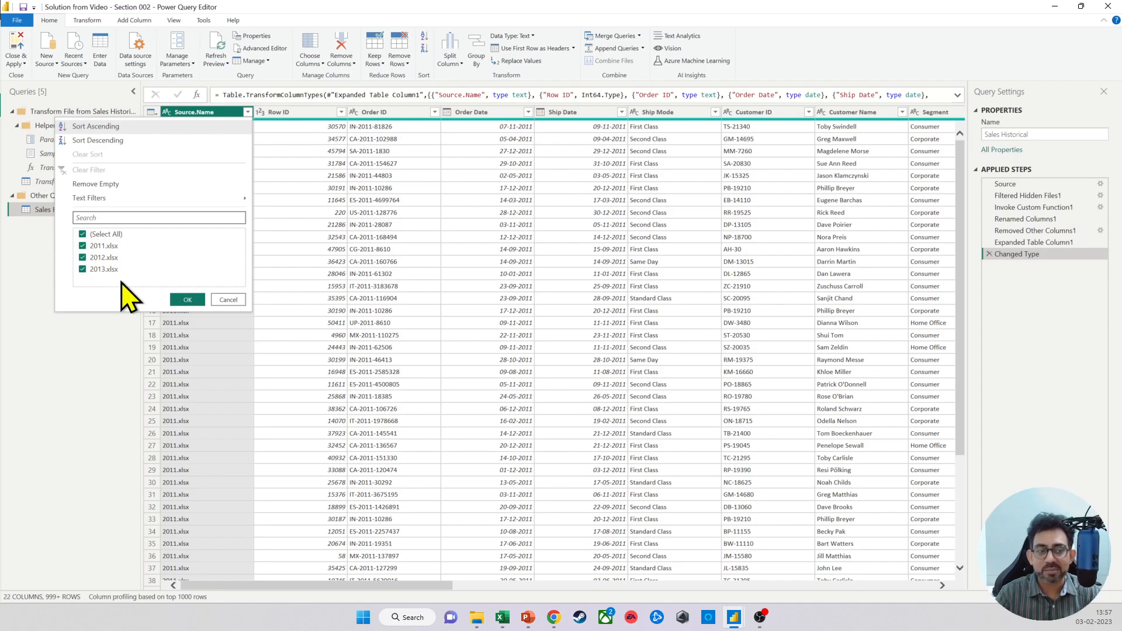
left_click(221, 299)
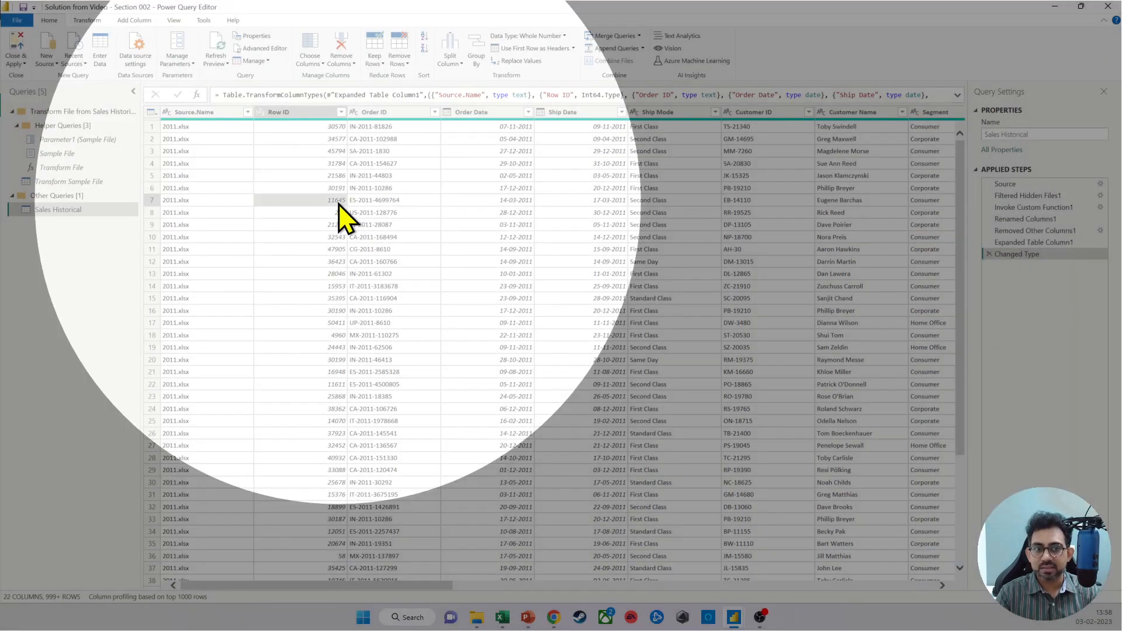
Step: Switch to the PowerPoint presentation showing the slide on combining multiple files from a folder
left_click(338, 201)
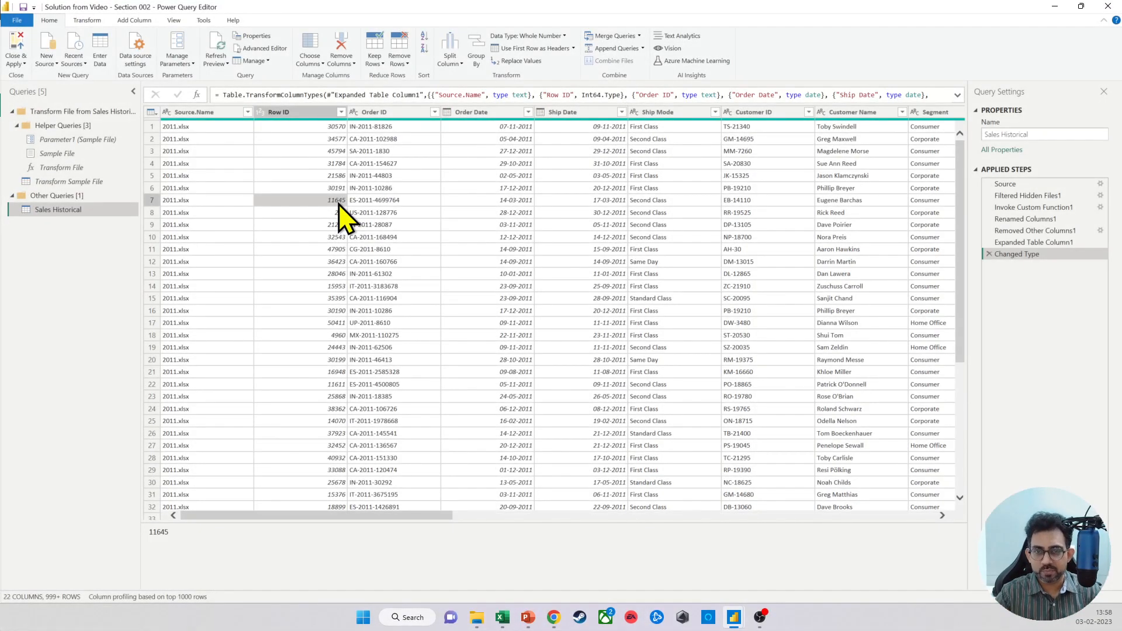
key("alt+Tab")
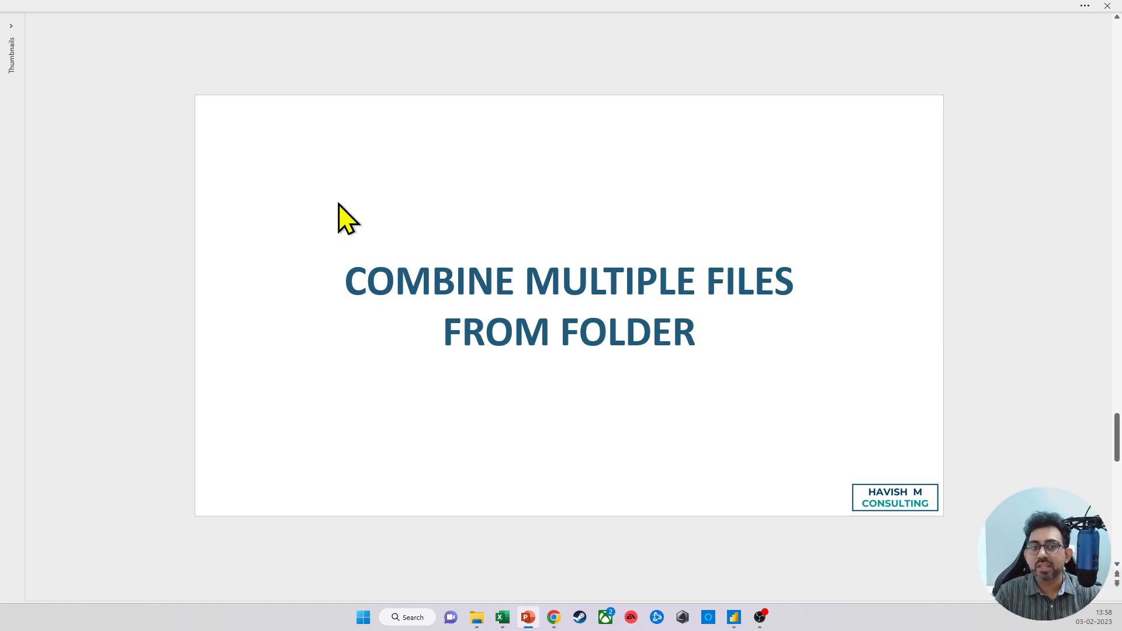
Step: Open the YouTube video linked on the next slide about combining multiple files from a folder and pause its playback
scroll(338, 203, "down", 1)
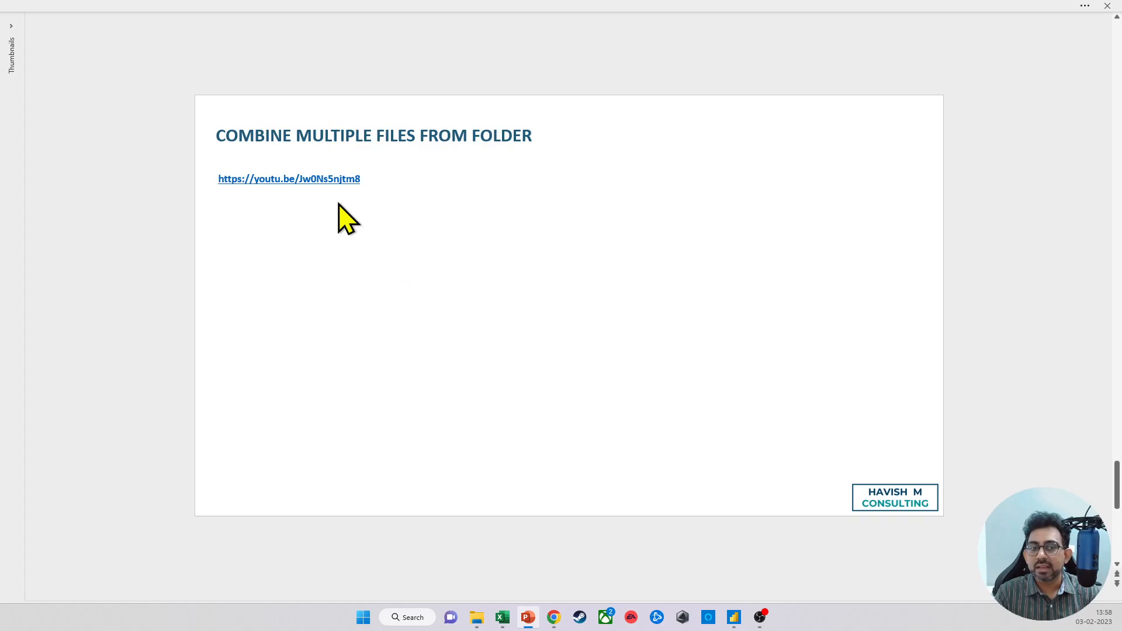
left_click(287, 180, "ctrl")
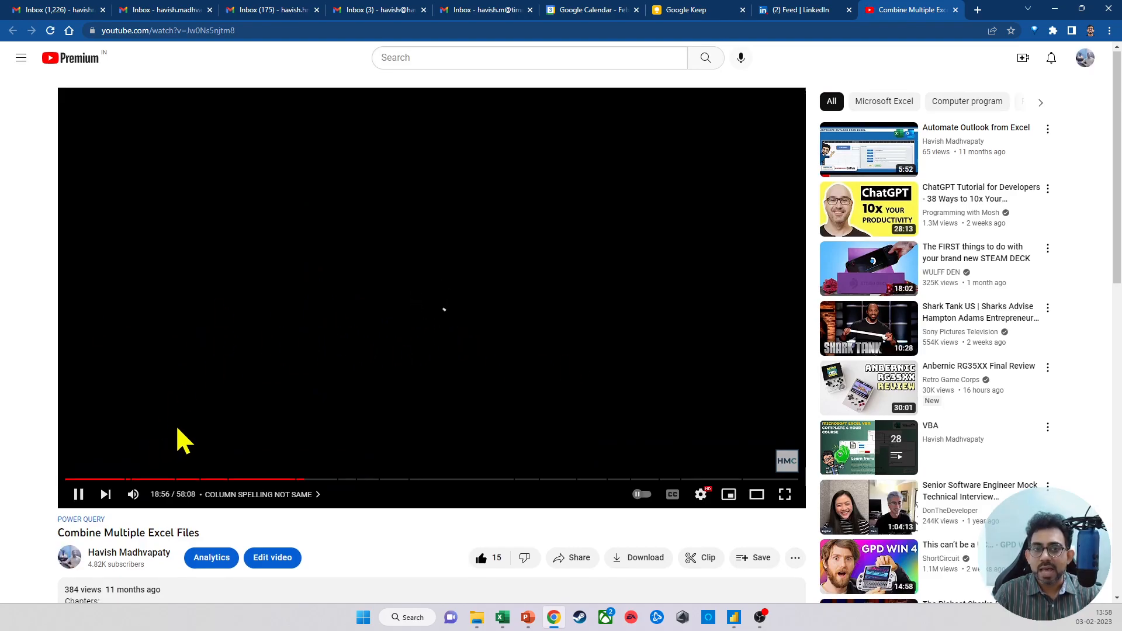
scroll(150, 475, "down", 3)
left_click_drag(58, 358, 195, 359)
left_click(78, 321)
scroll(320, 292, "up", 3)
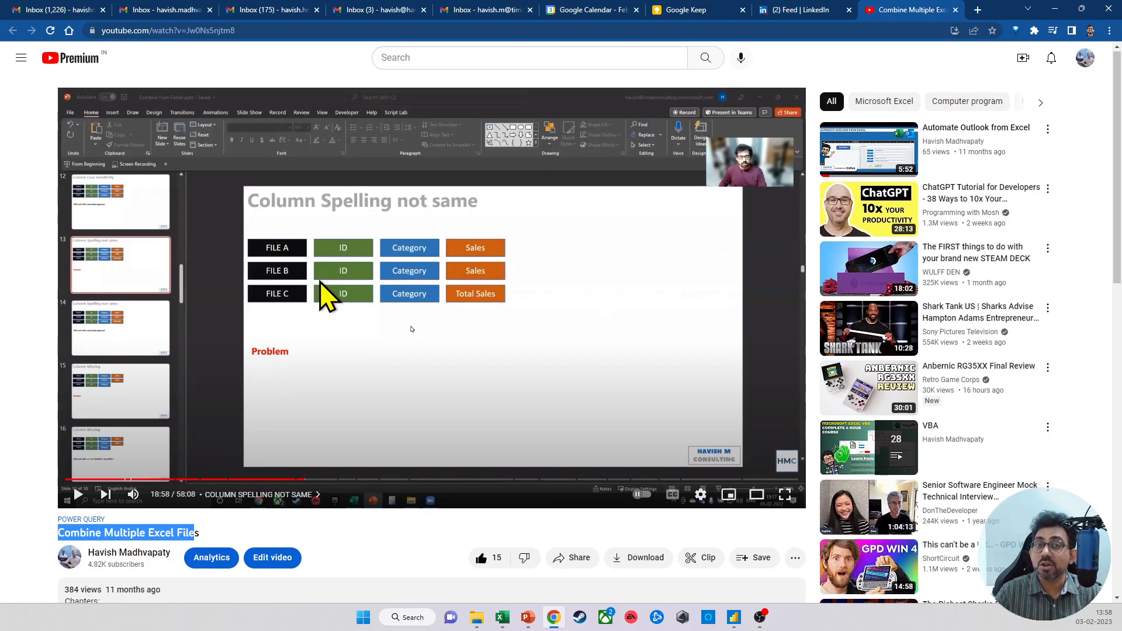
Step: Expand the description of the Combine Multiple Excel Files video and examine its list of chapters
scroll(269, 374, "down", 6)
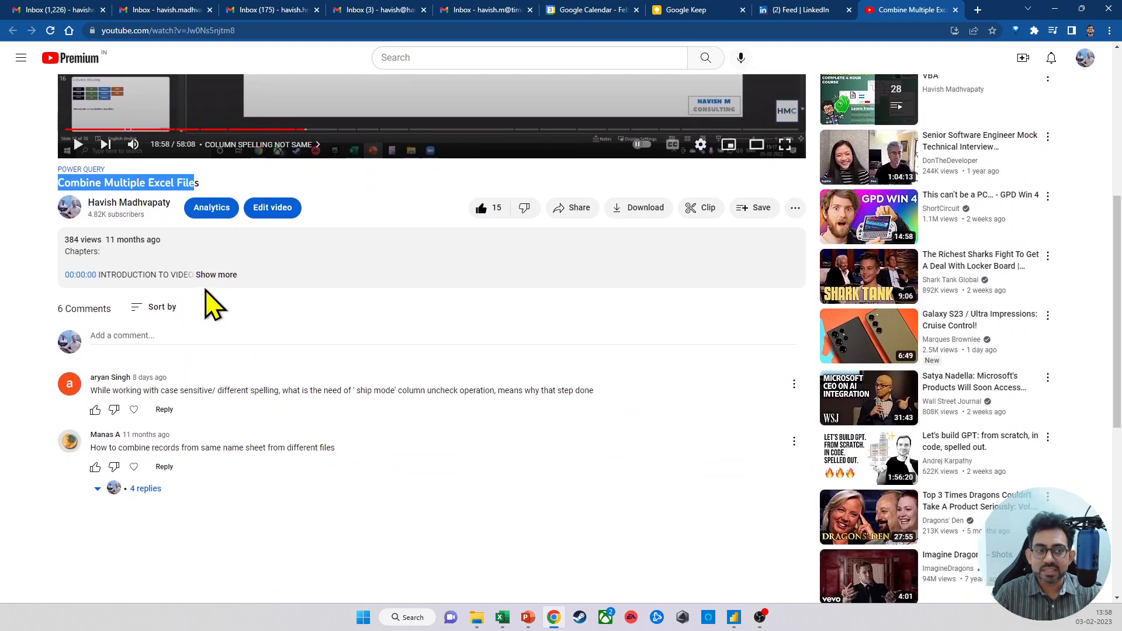
left_click(204, 286)
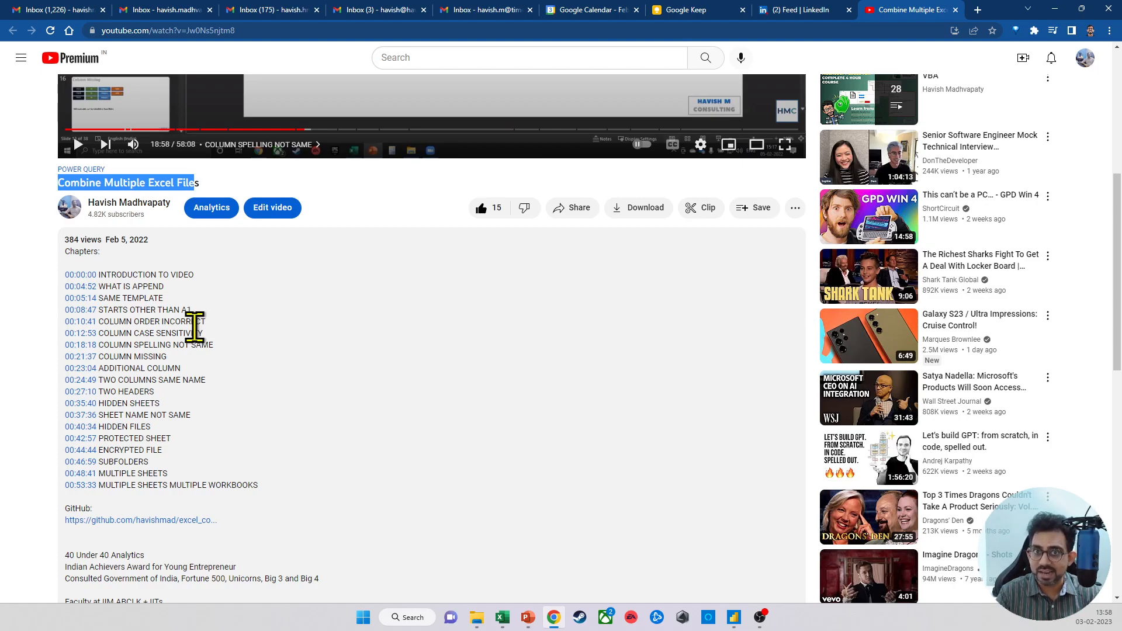
scroll(220, 331, "up", 5)
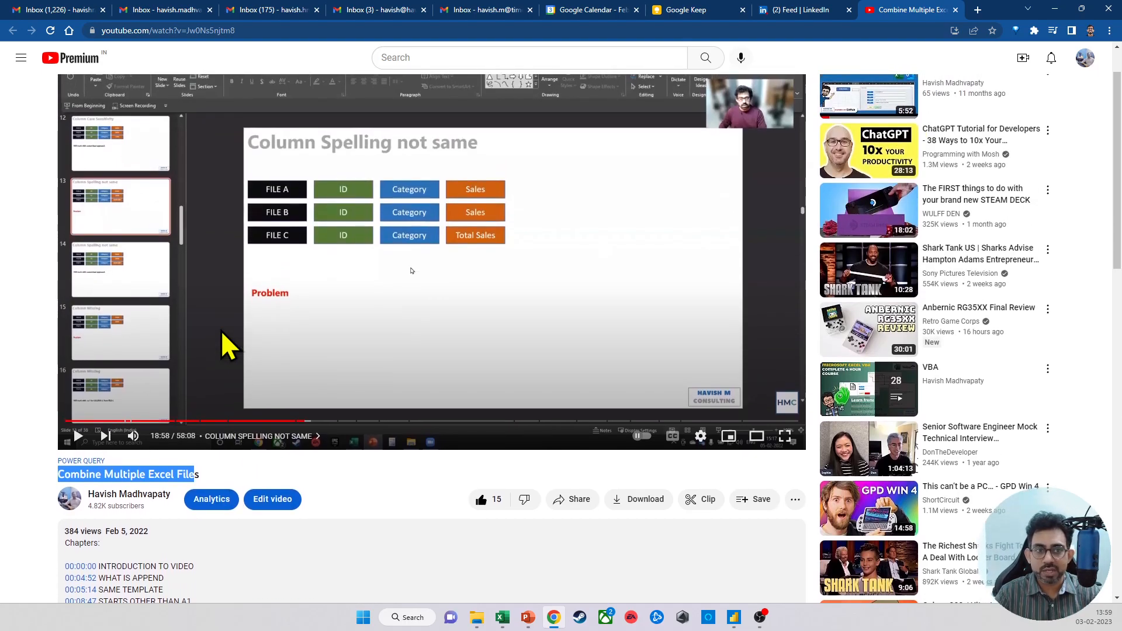